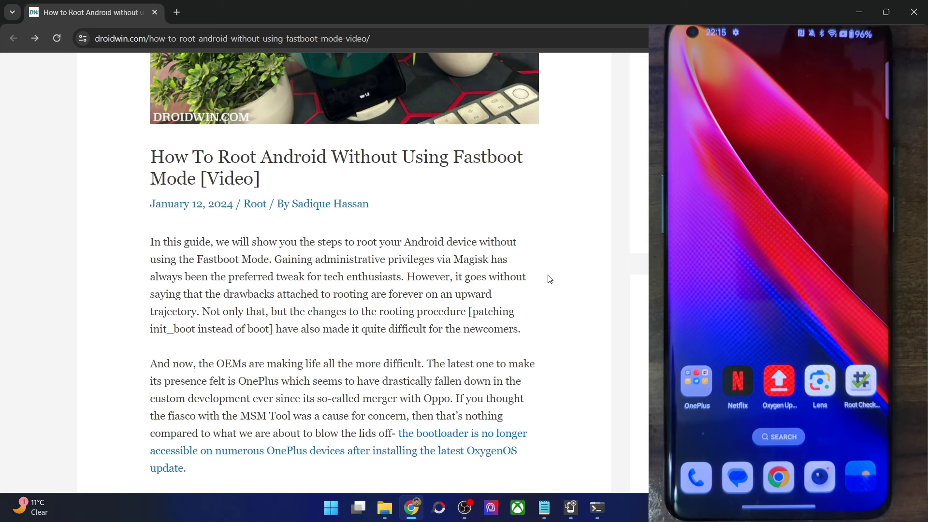
- Scroll into the droidwin article, briefly highlighting the phrase about failing to boot Fastboot Mode
{"action": "scroll", "coordinate": [550, 279], "scroll_direction": "down", "scroll_amount": 2}
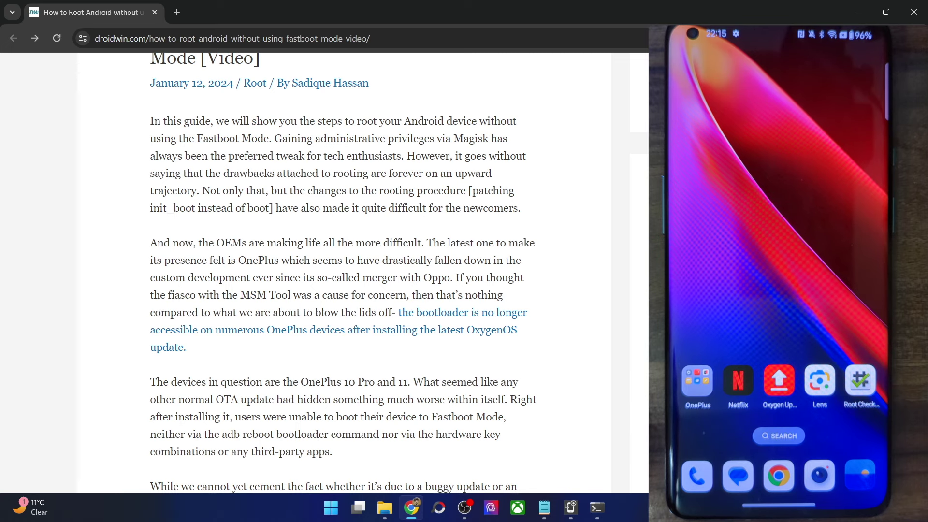
{"action": "left_click_drag", "start_coordinate": [293, 420], "coordinate": [513, 420]}
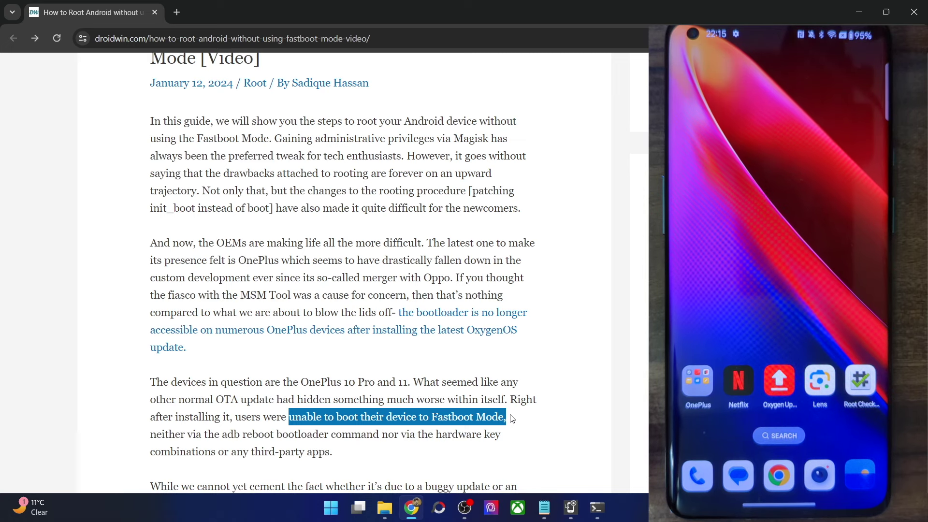
{"action": "left_click", "coordinate": [513, 418]}
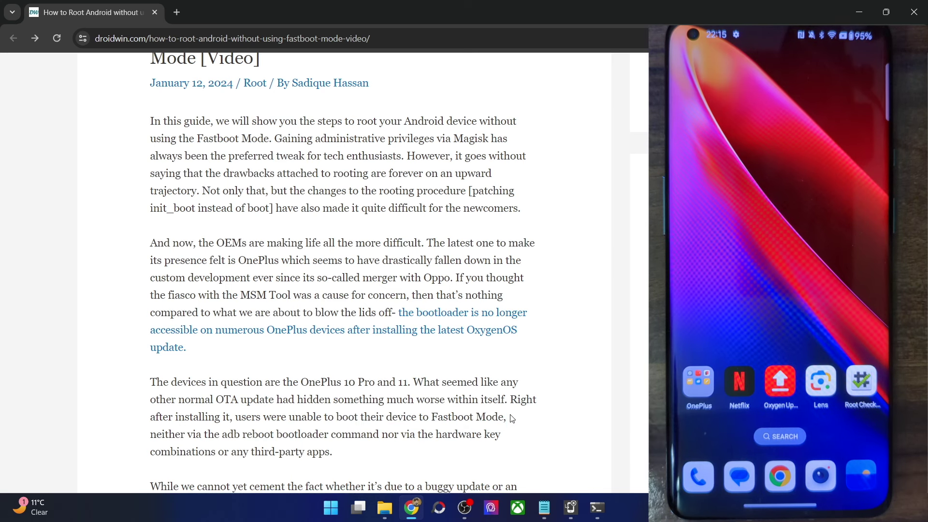
{"action": "scroll", "coordinate": [504, 408], "scroll_direction": "down", "scroll_amount": 3}
{"action": "scroll", "coordinate": [439, 348], "scroll_direction": "down", "scroll_amount": 5}
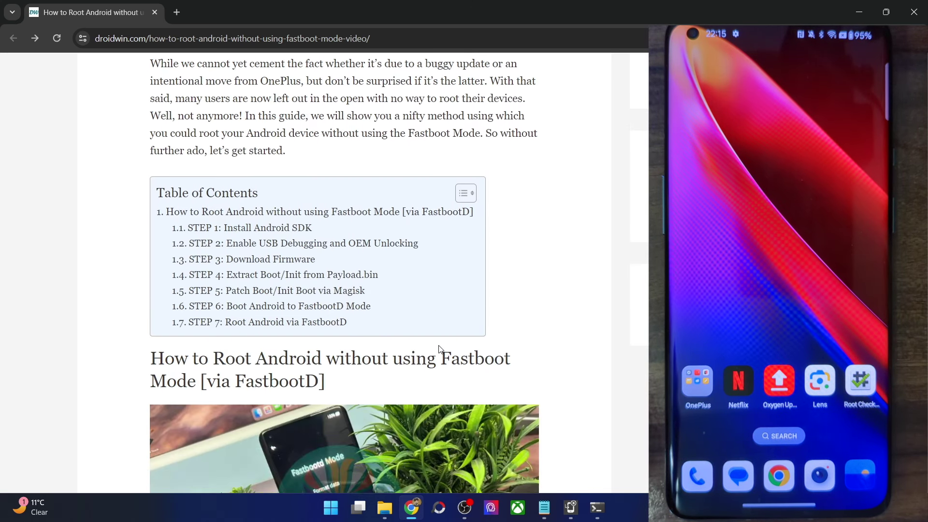
{"action": "scroll", "coordinate": [439, 348], "scroll_direction": "down", "scroll_amount": 5}
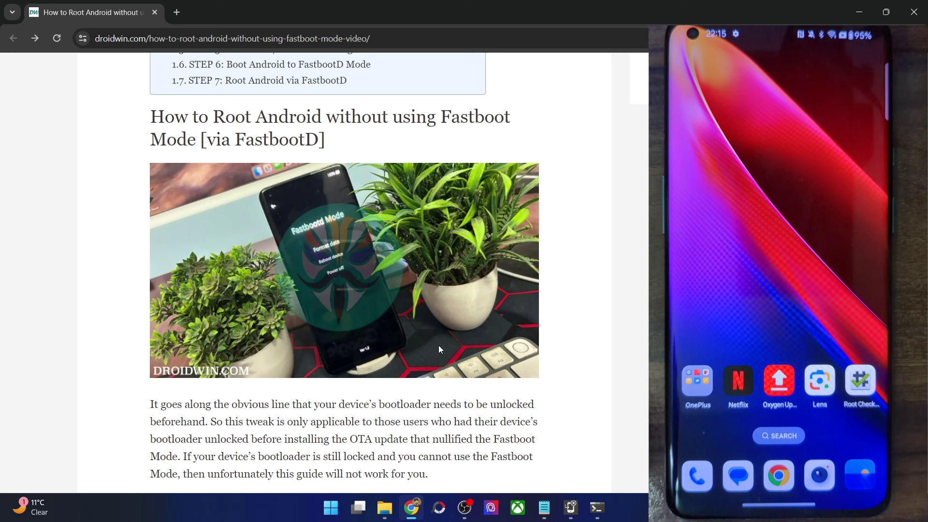
{"action": "scroll", "coordinate": [439, 345], "scroll_direction": "down", "scroll_amount": 5}
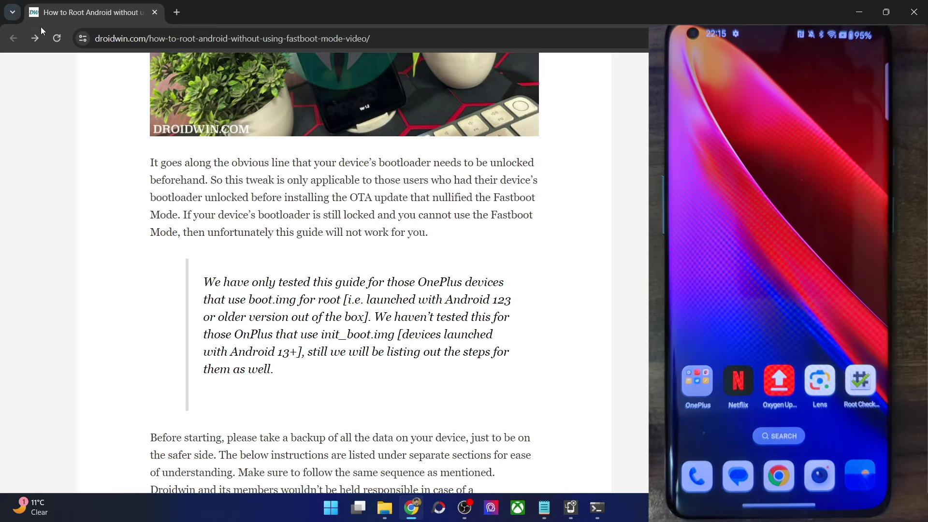
- Reload the article and highlight init_boot.img and OnePlus in the quoted note
{"action": "left_click", "coordinate": [60, 38]}
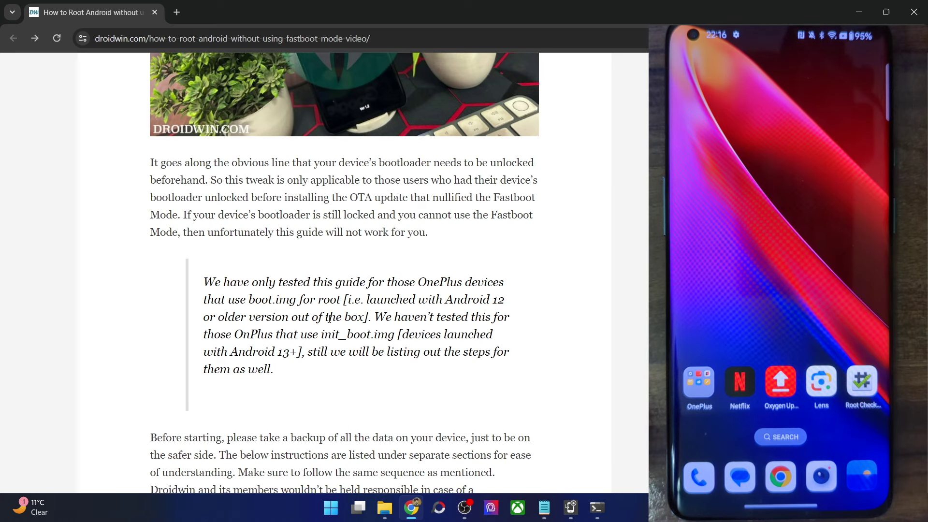
{"action": "left_click_drag", "start_coordinate": [319, 333], "coordinate": [394, 334]}
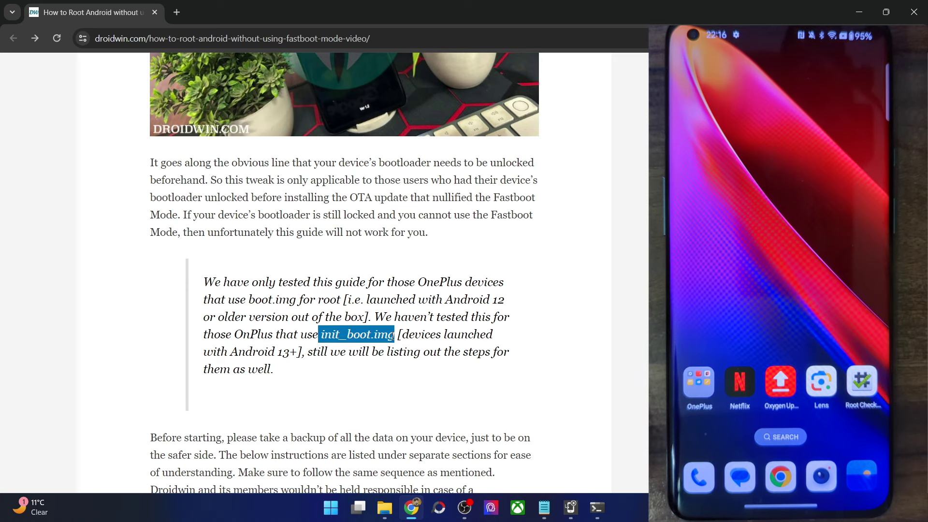
{"action": "double_click", "coordinate": [450, 283]}
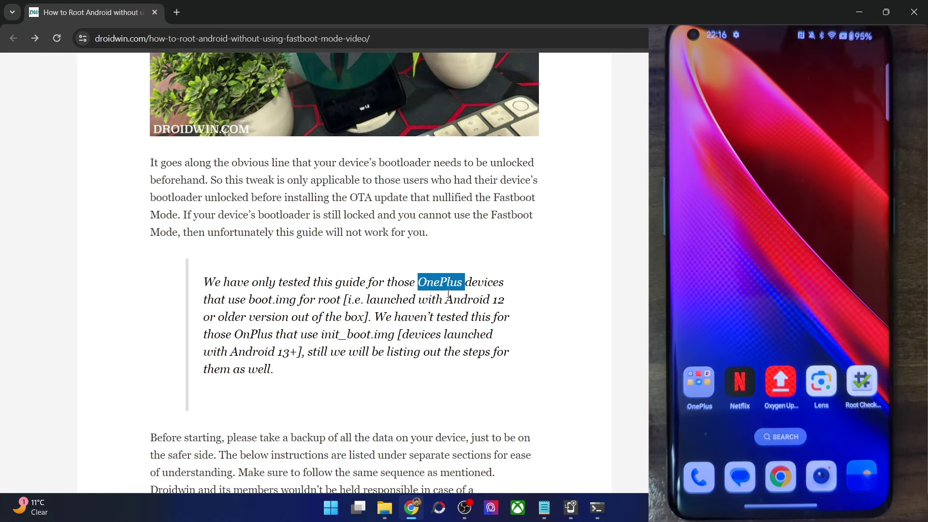
{"action": "scroll", "coordinate": [448, 293], "scroll_direction": "up", "scroll_amount": 10}
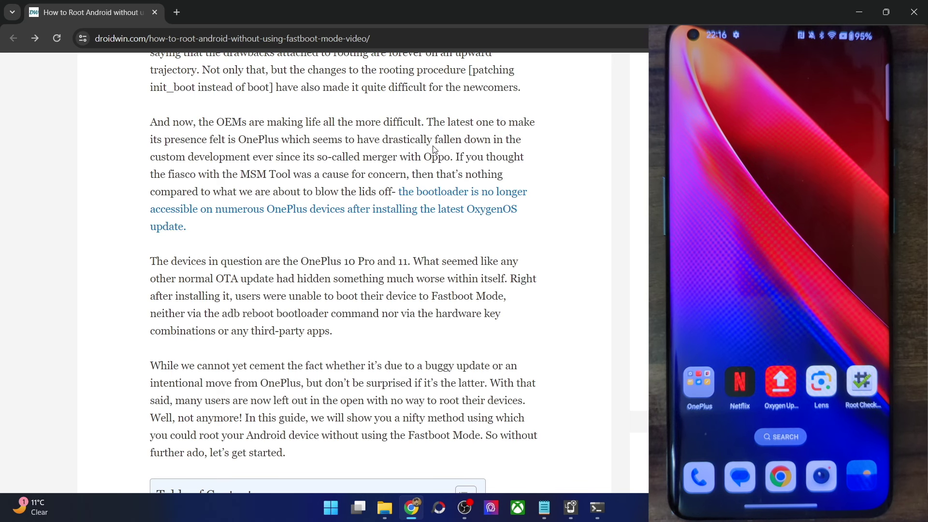
- Scroll down past the Table of Contents to STEP 1: Install Android SDK
{"action": "scroll", "coordinate": [207, 317], "scroll_direction": "down", "scroll_amount": 5}
{"action": "scroll", "coordinate": [369, 325], "scroll_direction": "down", "scroll_amount": 2}
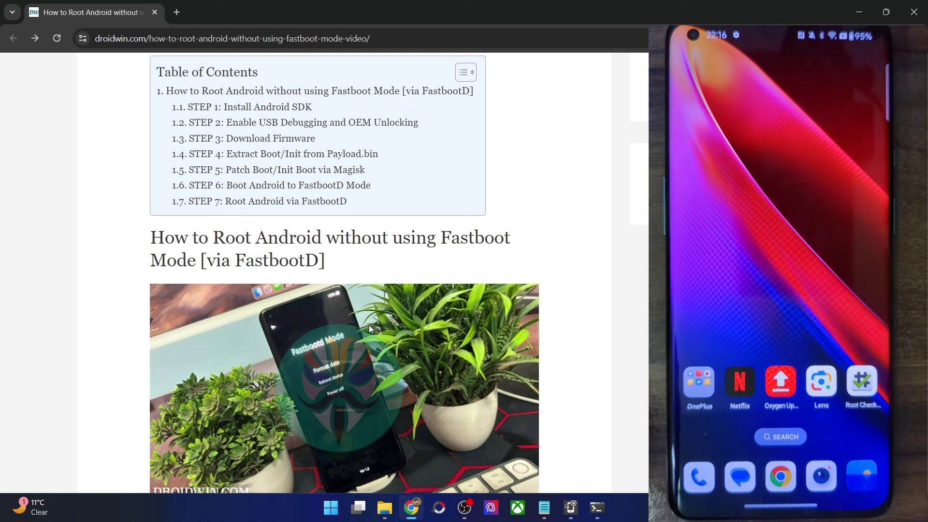
{"action": "scroll", "coordinate": [369, 328], "scroll_direction": "down", "scroll_amount": 2}
{"action": "scroll", "coordinate": [371, 329], "scroll_direction": "down", "scroll_amount": 2}
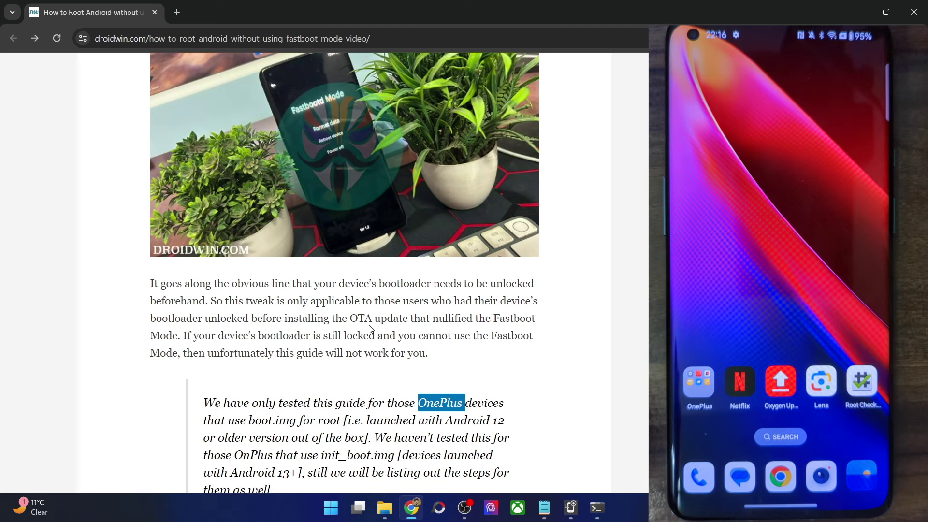
{"action": "scroll", "coordinate": [369, 329], "scroll_direction": "down", "scroll_amount": 1}
{"action": "scroll", "coordinate": [369, 329], "scroll_direction": "down", "scroll_amount": 1}
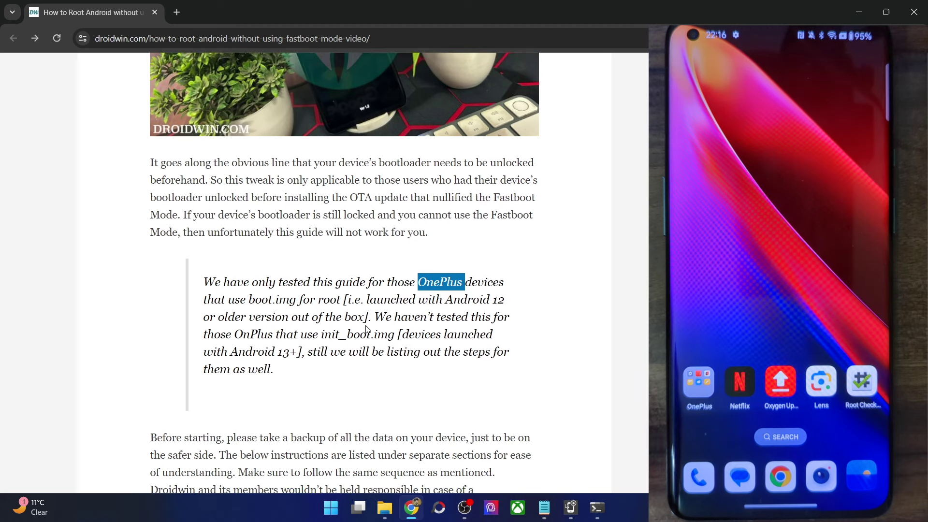
{"action": "scroll", "coordinate": [368, 329], "scroll_direction": "down", "scroll_amount": 1}
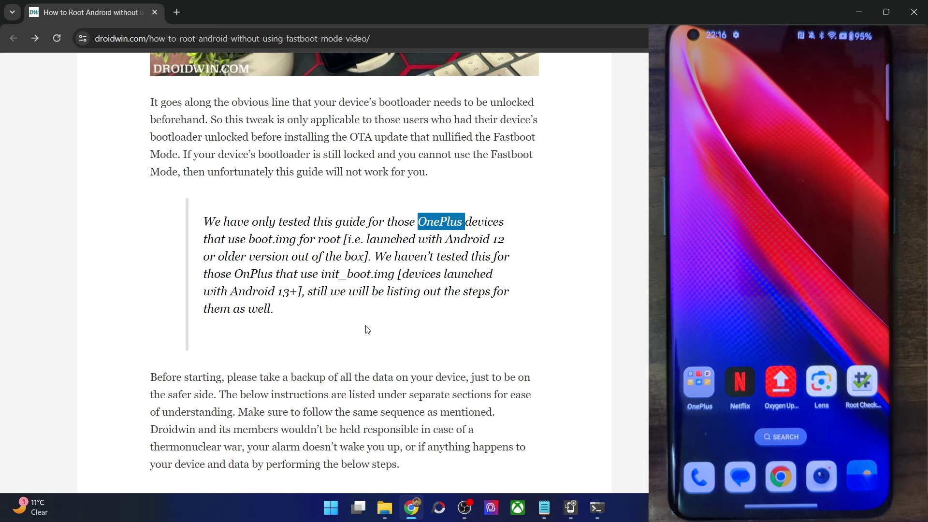
{"action": "scroll", "coordinate": [368, 330], "scroll_direction": "down", "scroll_amount": 5}
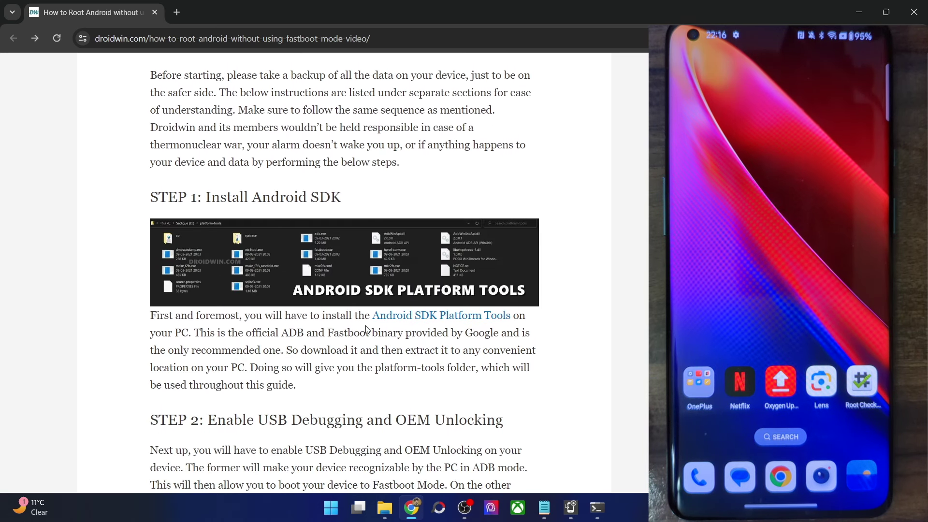
- Maximize the platform-tools folder window, select then deselect its files, and return to Chrome
{"action": "left_click", "coordinate": [384, 508]}
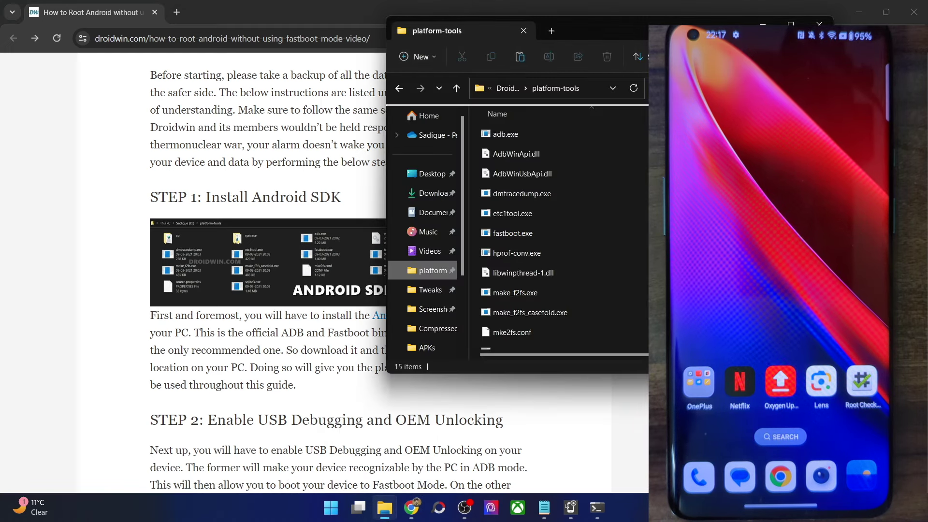
{"action": "double_click", "coordinate": [631, 33]}
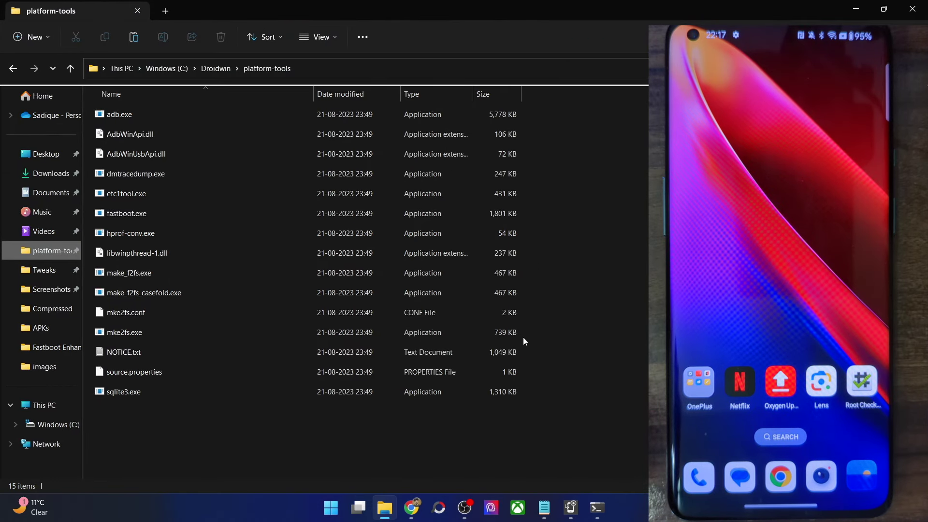
{"action": "left_click_drag", "start_coordinate": [541, 430], "coordinate": [225, 110]}
{"action": "left_click", "coordinate": [595, 205]}
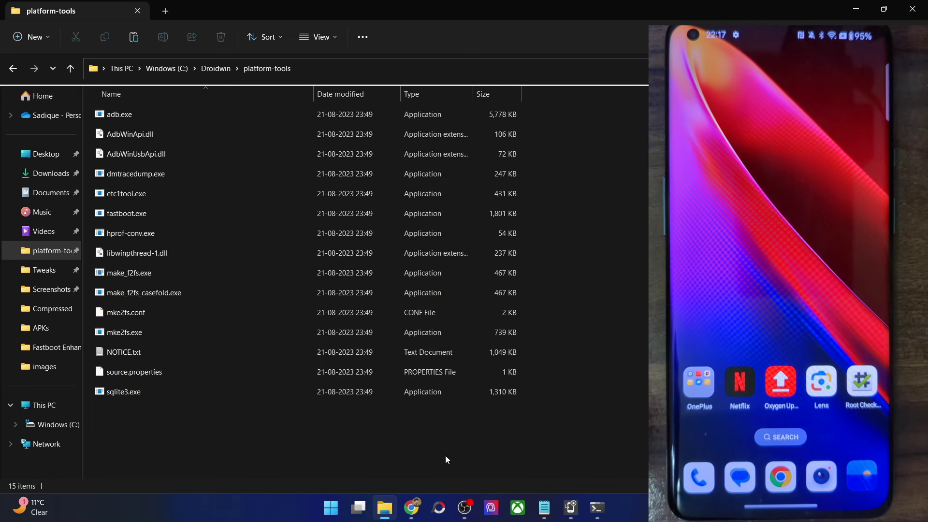
{"action": "left_click", "coordinate": [412, 507]}
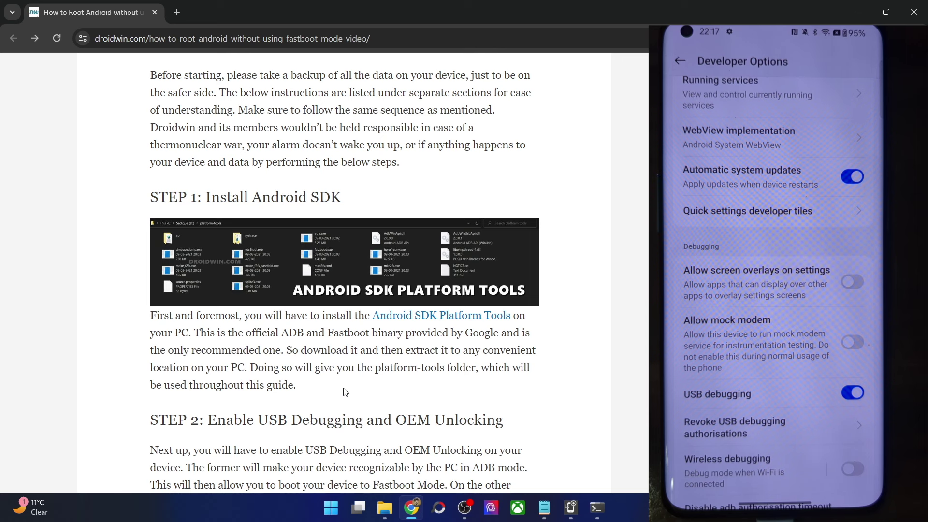
- Open a Command Prompt in the platform-tools folder by entering cmd in Explorer's address bar
{"action": "left_click", "coordinate": [385, 507]}
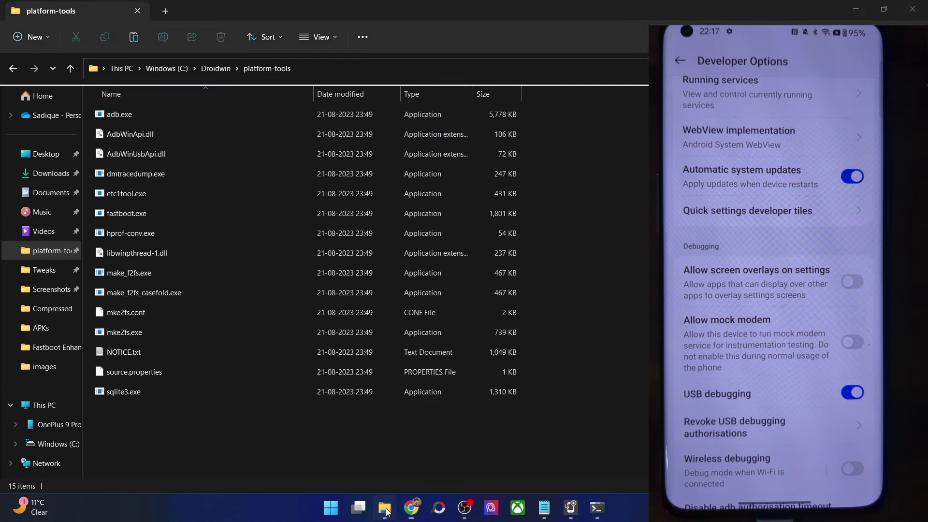
{"action": "left_click", "coordinate": [308, 68]}
{"action": "type", "text": "cmd"}
{"action": "key", "text": "Return"}
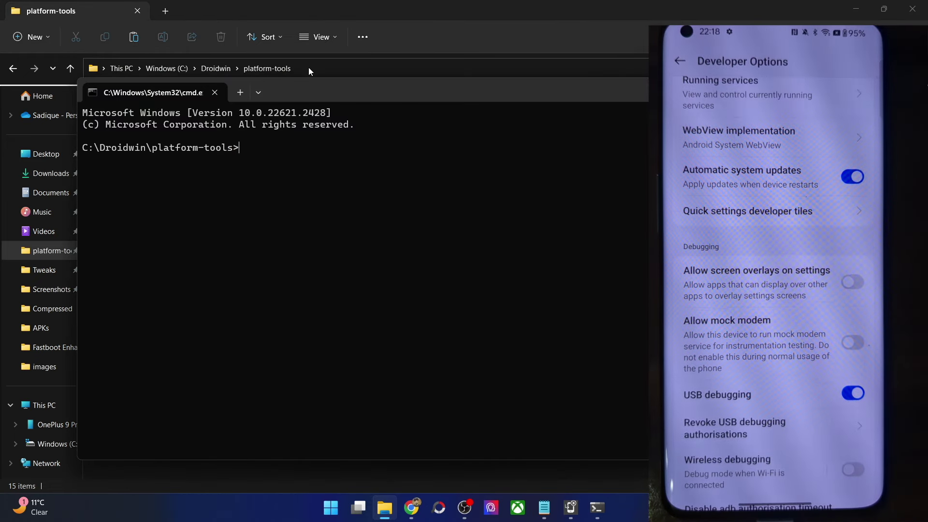
- Run 'adb devices' to list the attached phone, then go back to the droidwin article
{"action": "type", "text": "adb"}
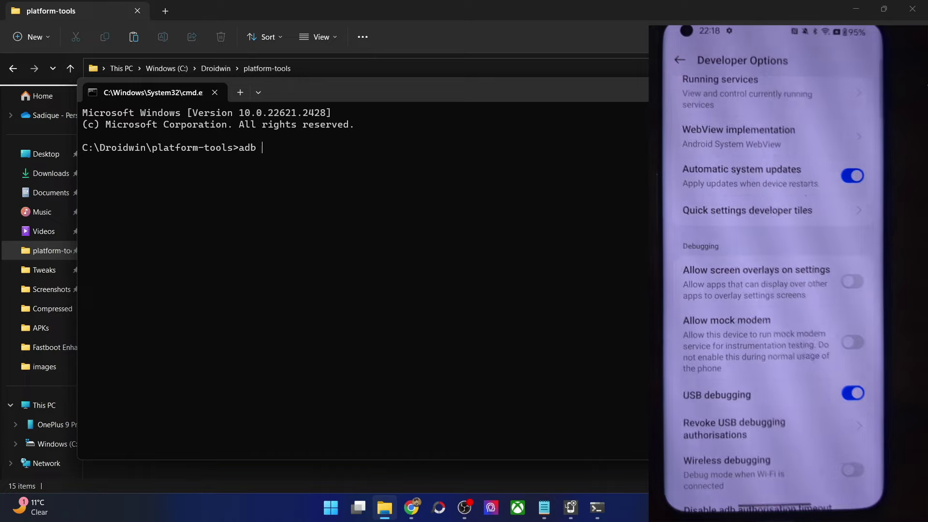
{"action": "type", "text": " devices"}
{"action": "key", "text": "Return"}
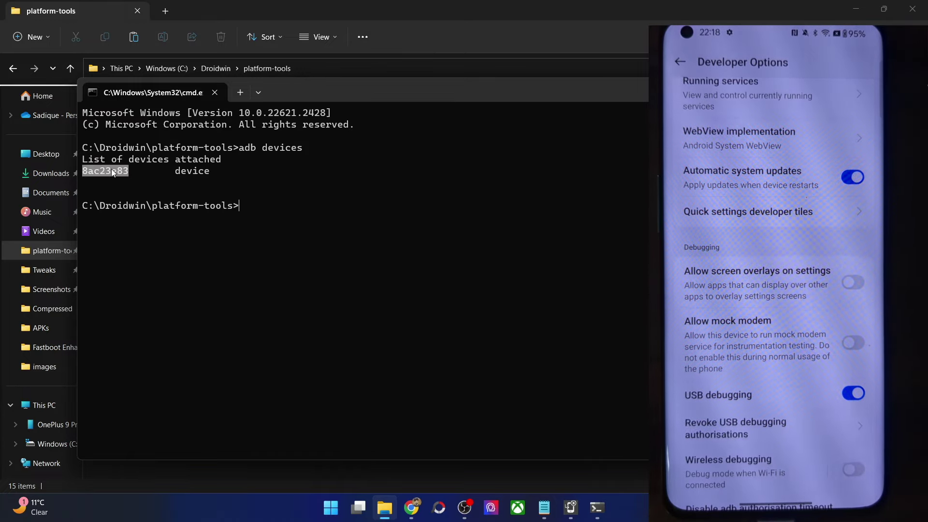
{"action": "left_click", "coordinate": [411, 508]}
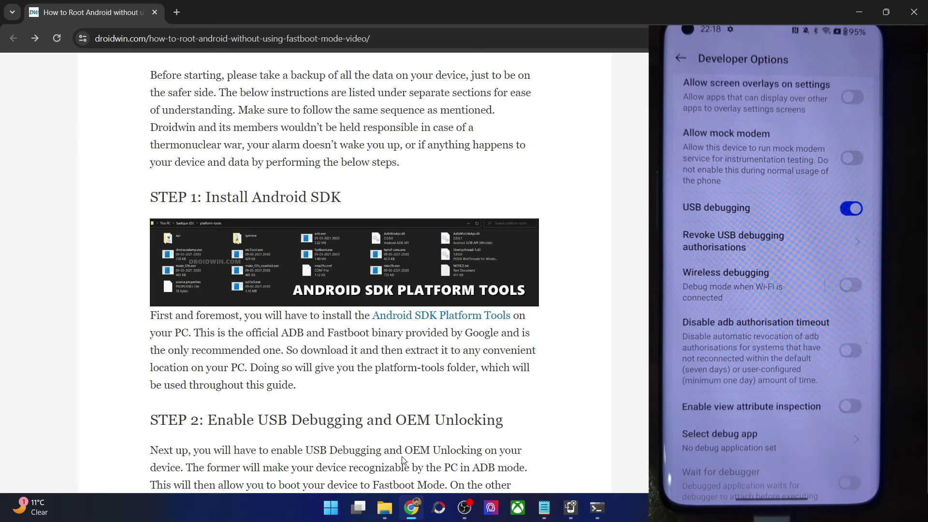
- Scroll the droidwin article down from STEP 2 toward STEP 3: Download Firmware
{"action": "scroll", "coordinate": [466, 462], "scroll_direction": "down", "scroll_amount": 12}
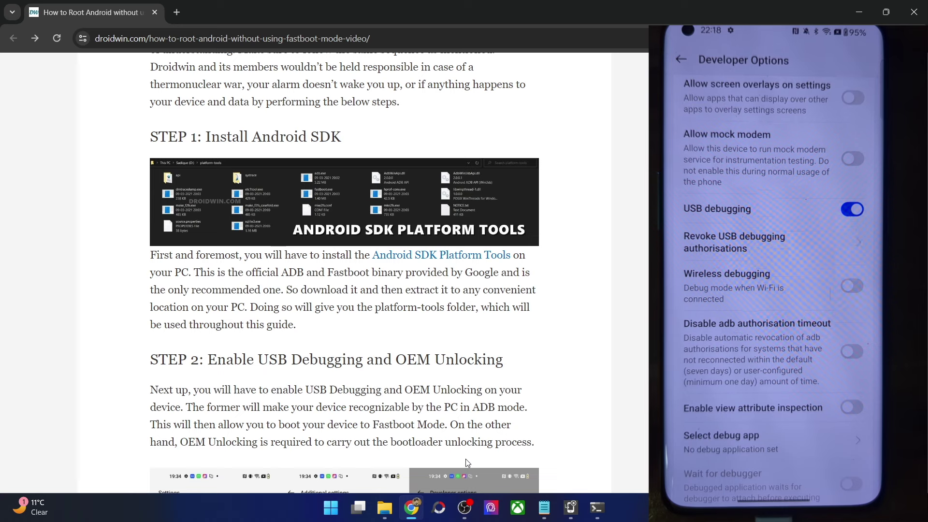